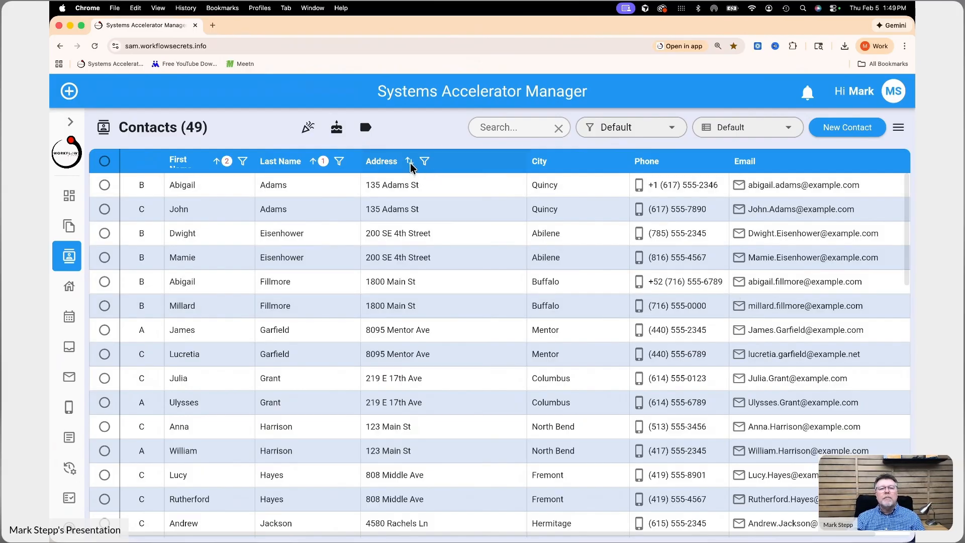
Sort the contacts by the Address column, ending in descending order.
click(410, 162)
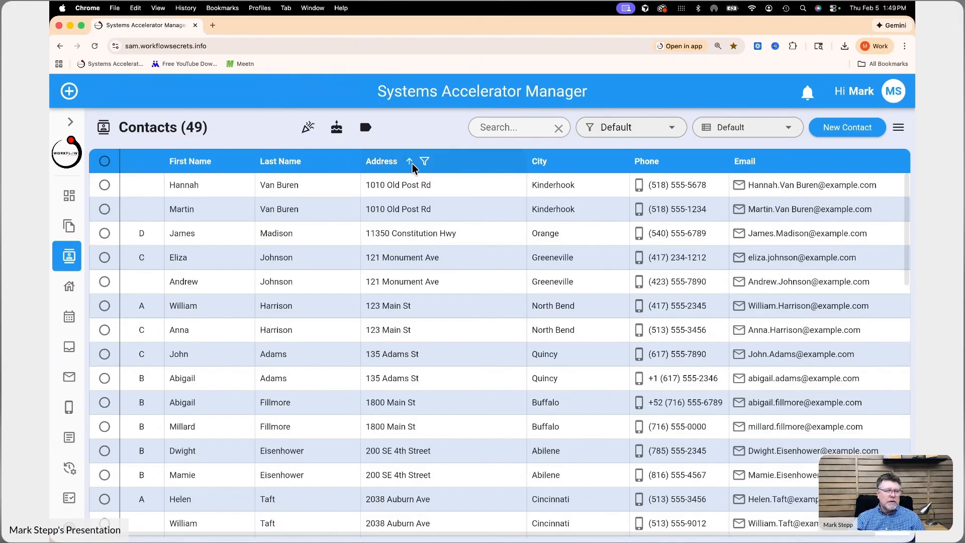
click(409, 163)
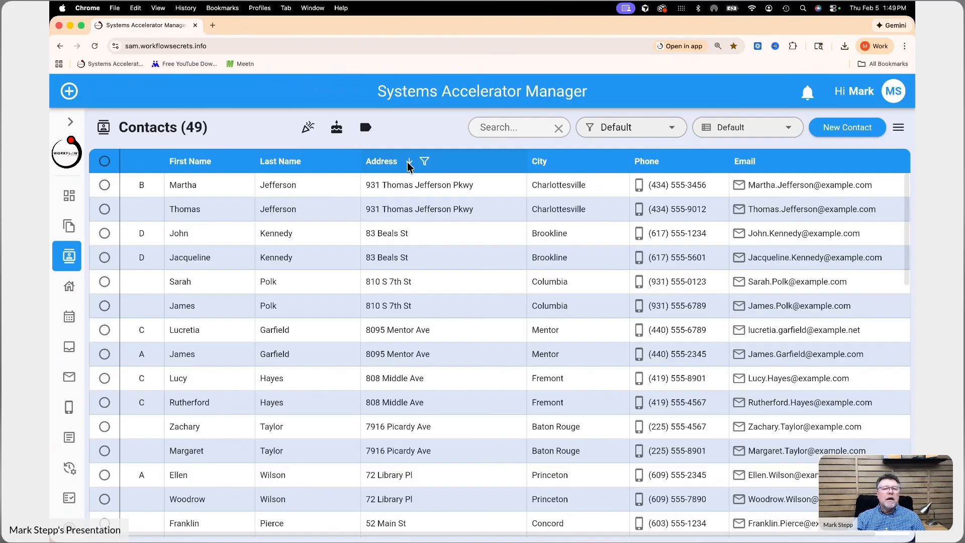
click(408, 163)
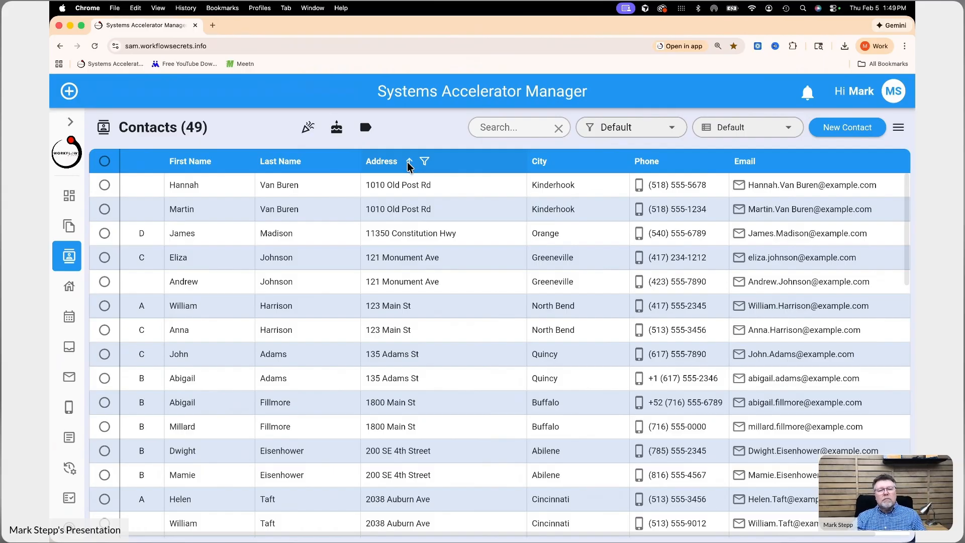
click(409, 163)
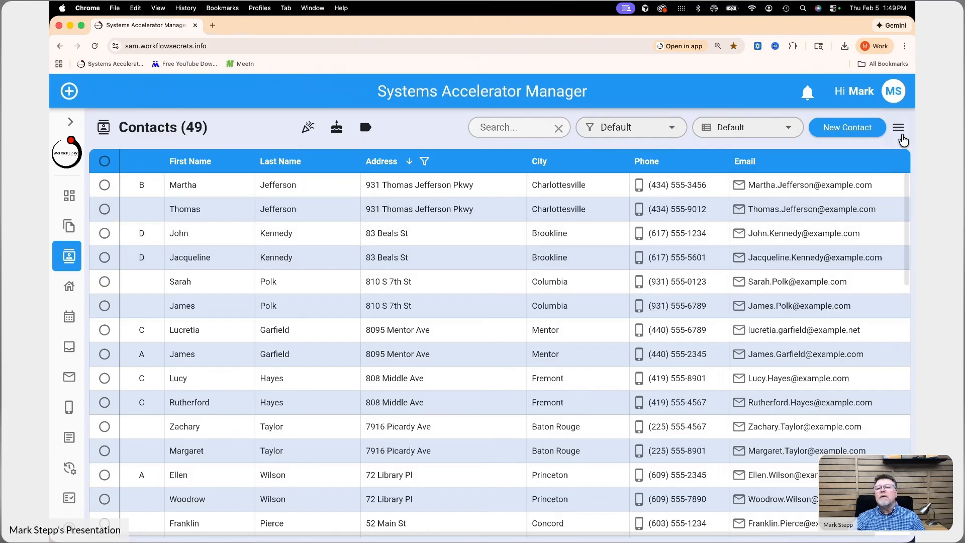
Check for duplicate contacts based on the sorted address column and remove the duplicates.
click(899, 129)
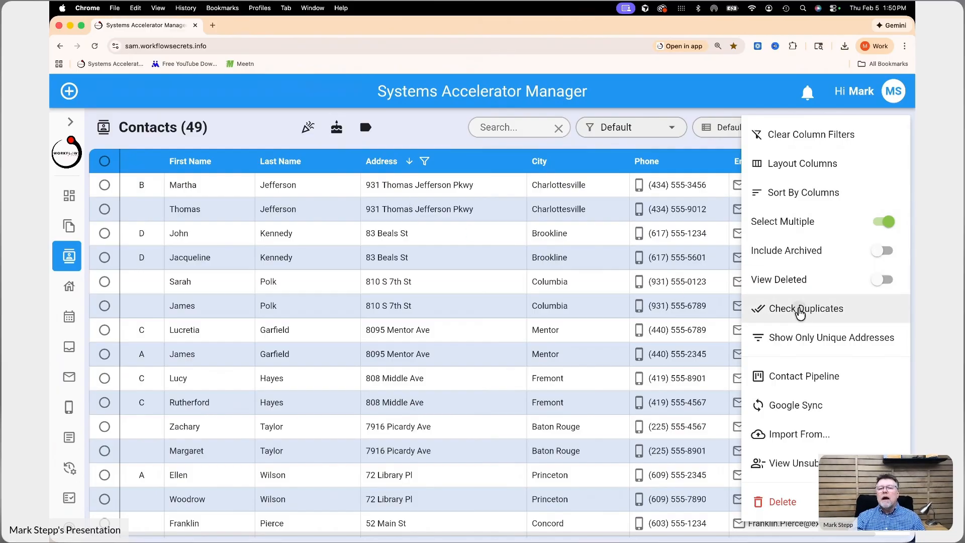
click(801, 309)
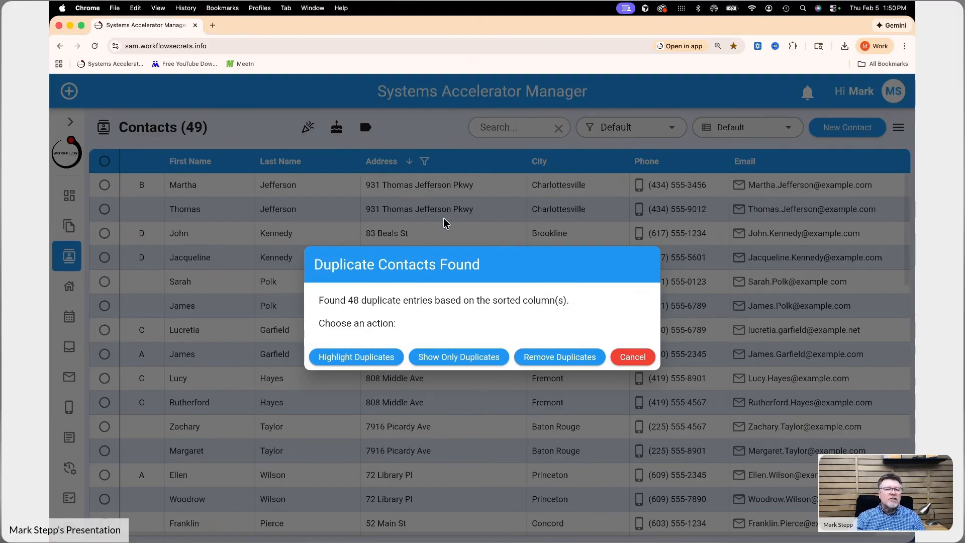
click(563, 356)
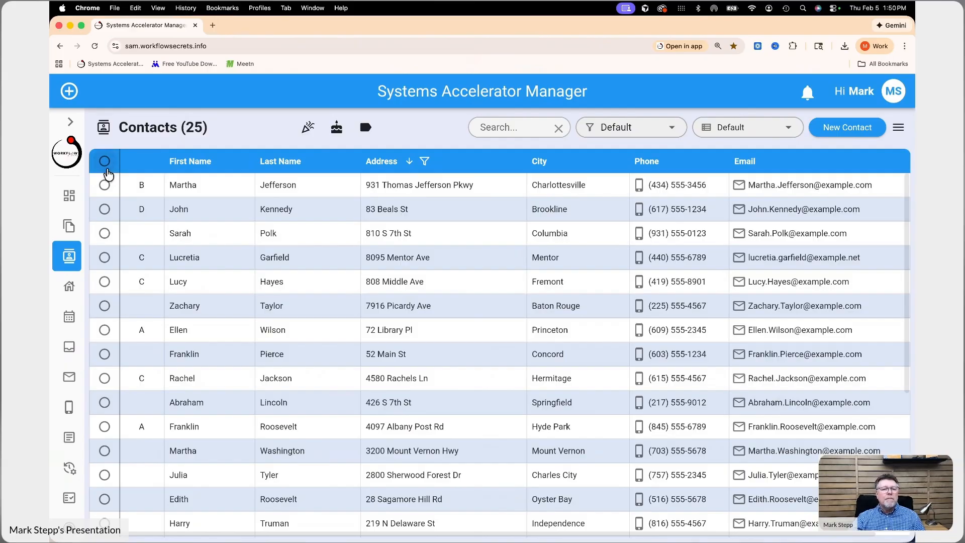
Select all remaining contacts in the list.
click(105, 162)
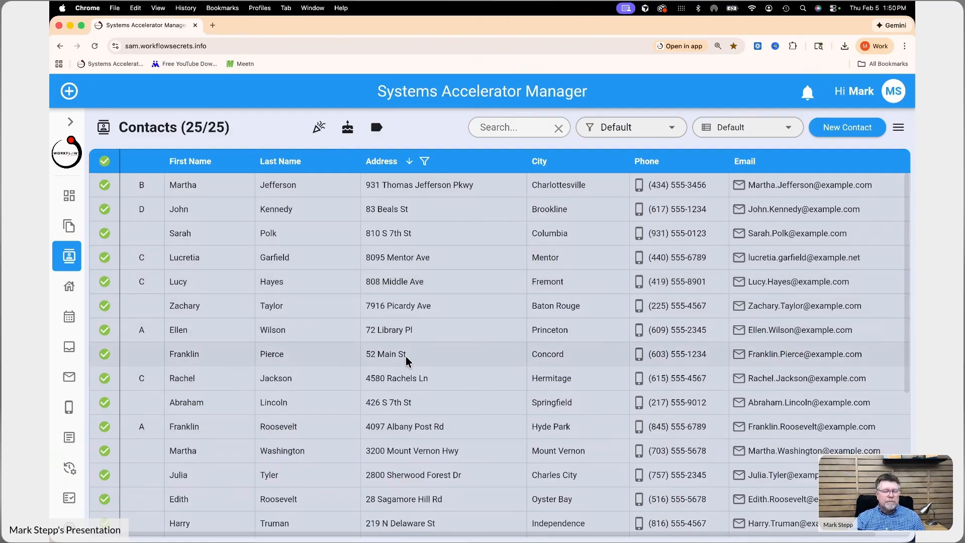
scroll(444, 308, down, 1)
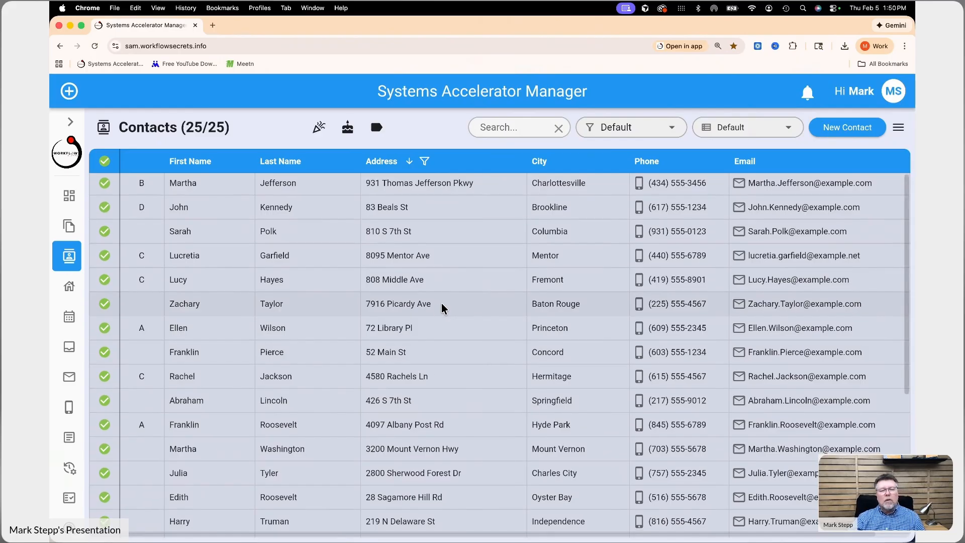
scroll(424, 315, down, 4)
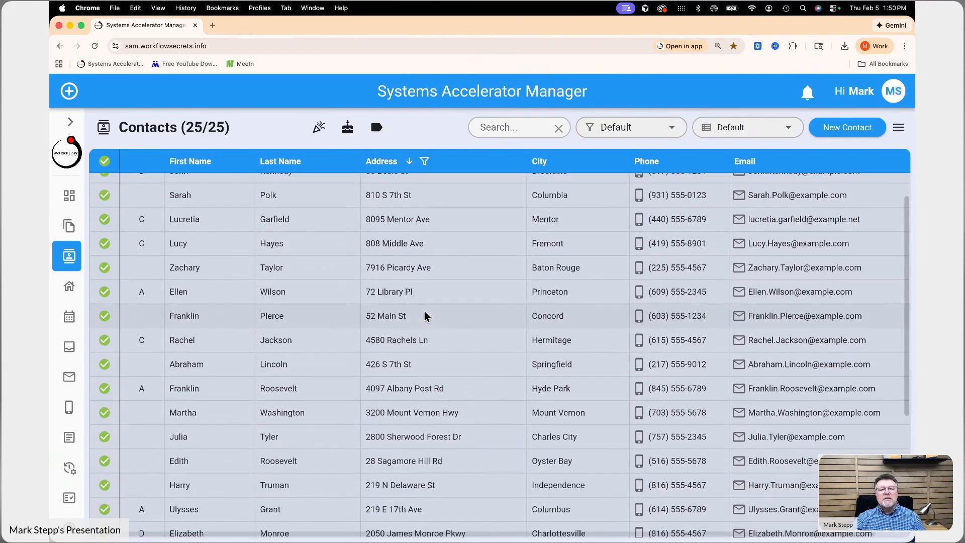
scroll(424, 316, down, 6)
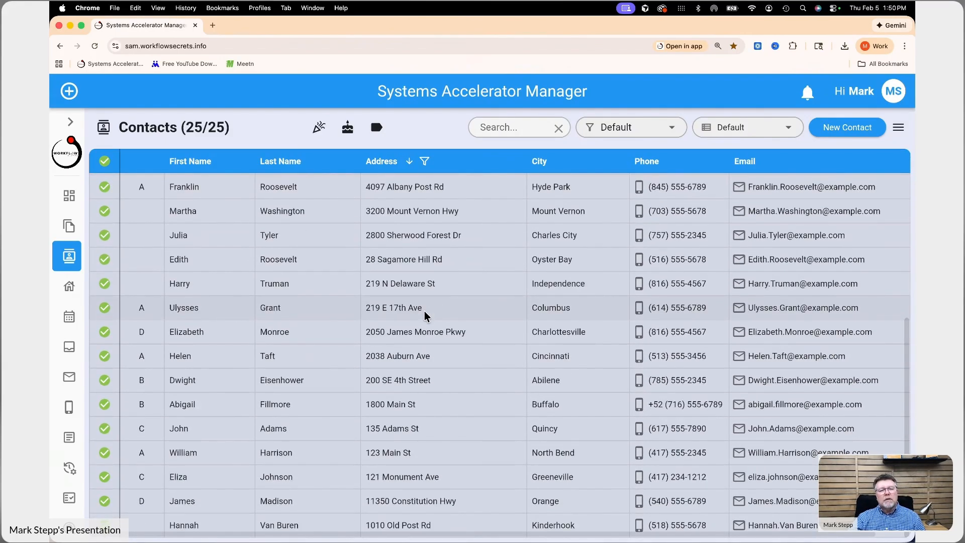
scroll(424, 315, up, 10)
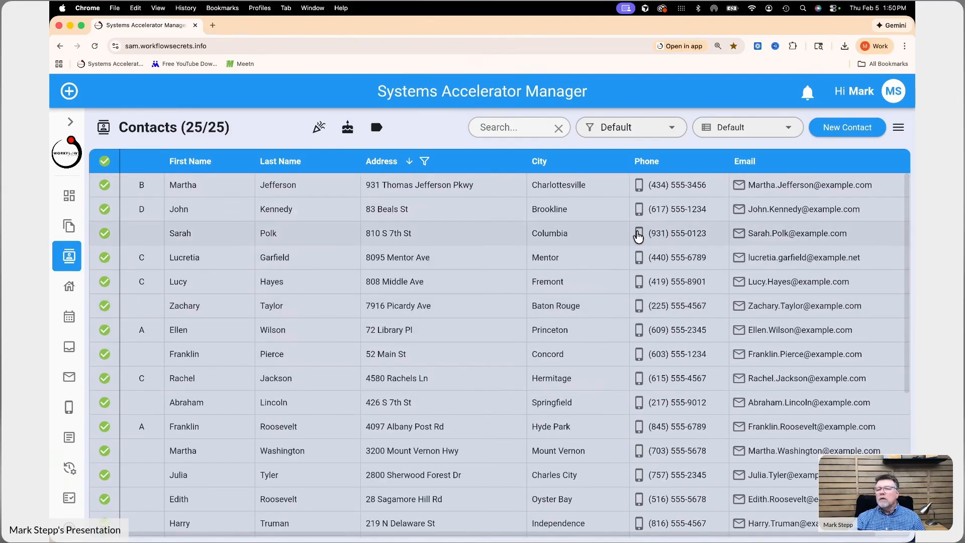
click(899, 131)
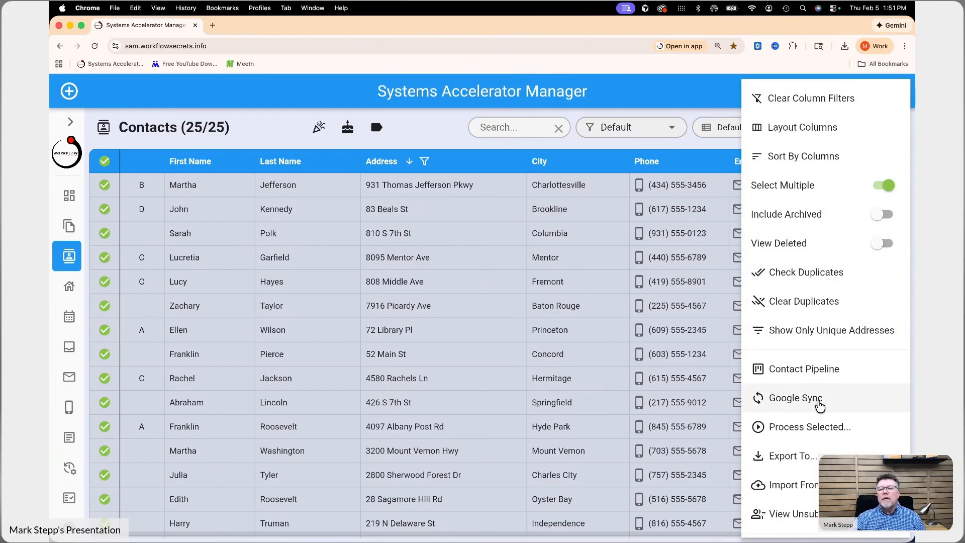
click(812, 427)
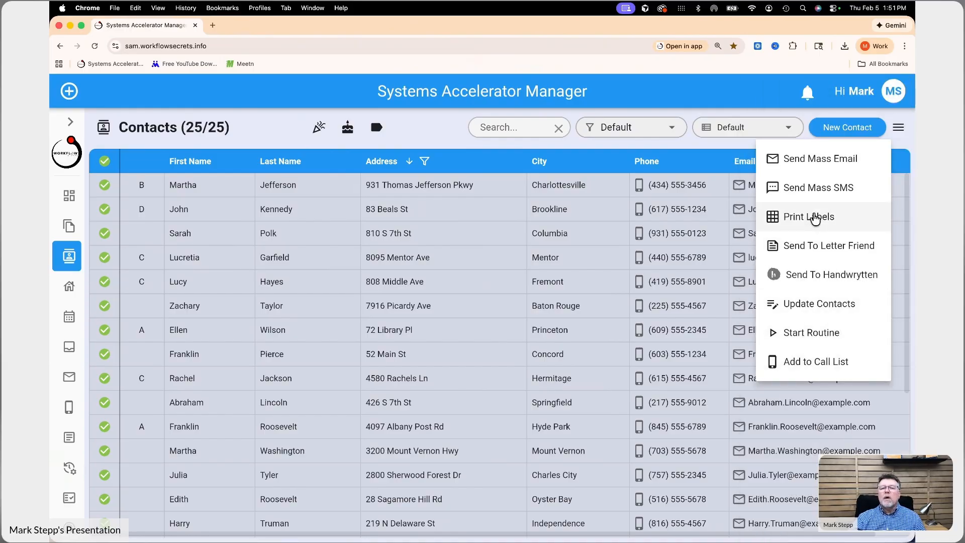
click(818, 216)
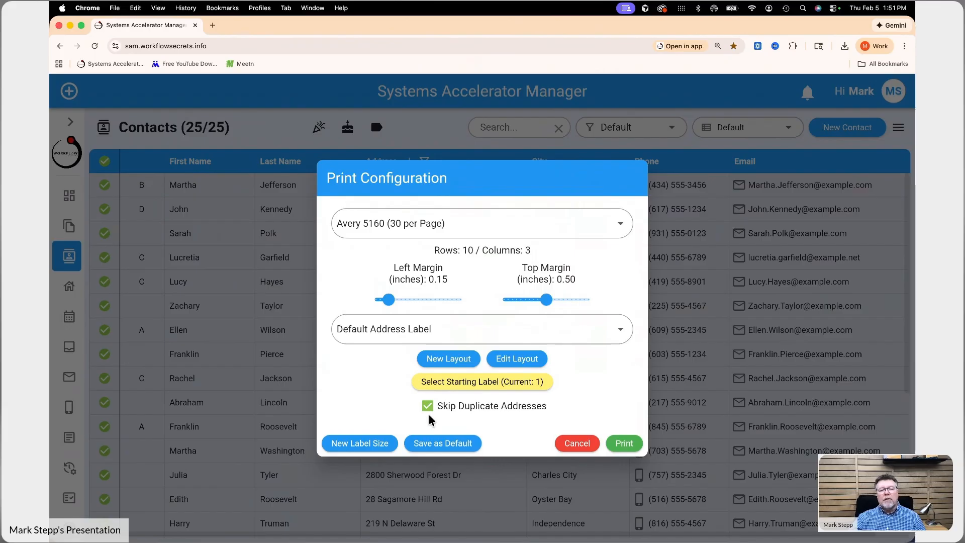
click(598, 447)
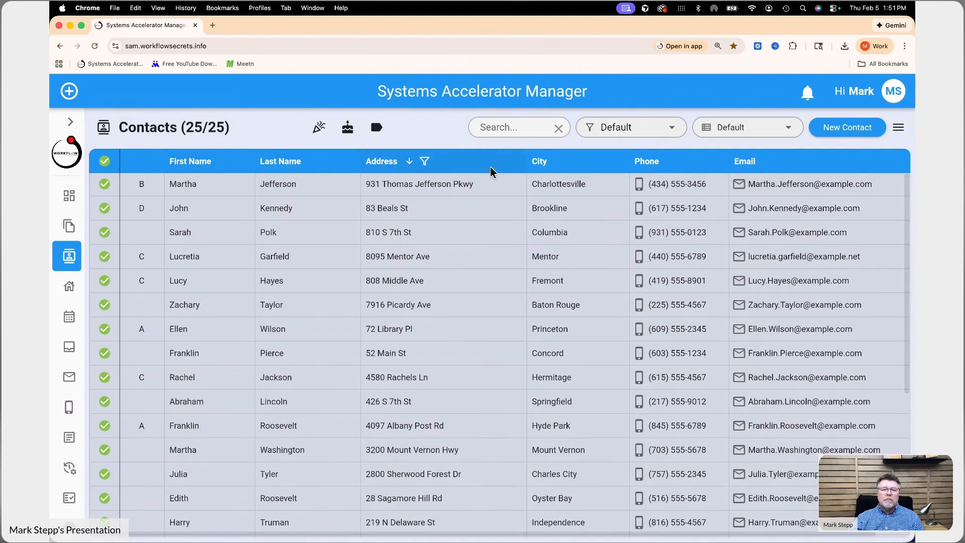
Sort the contacts by City, then re-sort them by Last Name ascending.
click(557, 163)
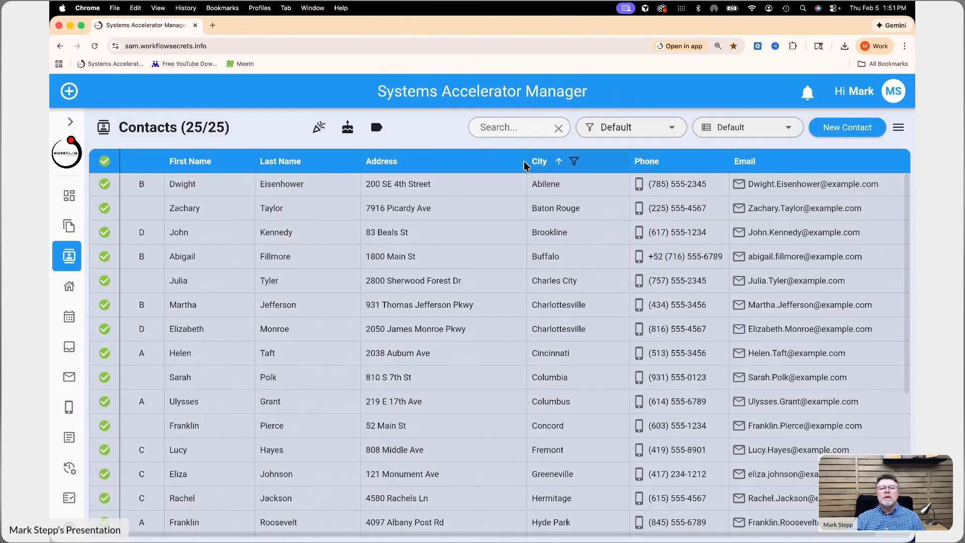
click(312, 161)
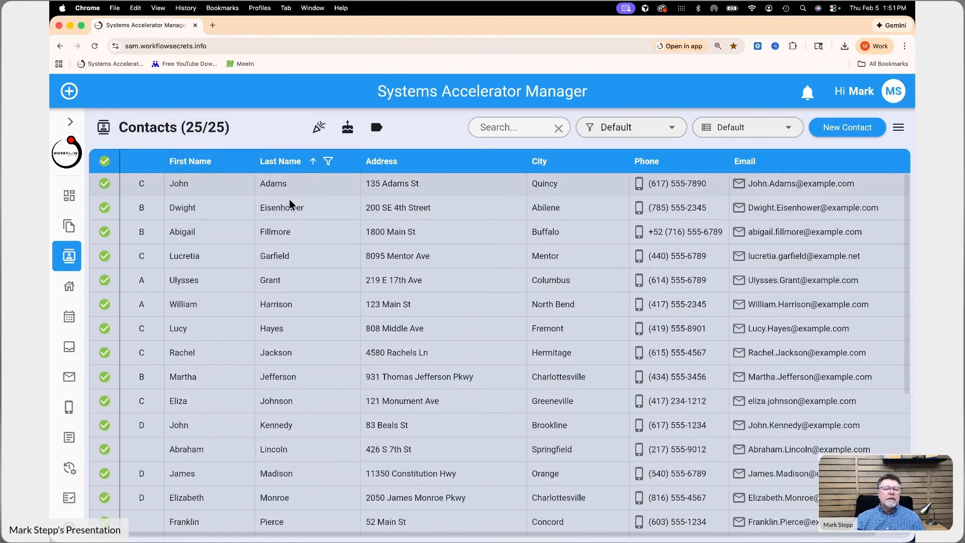
scroll(298, 376, up, 1)
scroll(196, 237, down, 1)
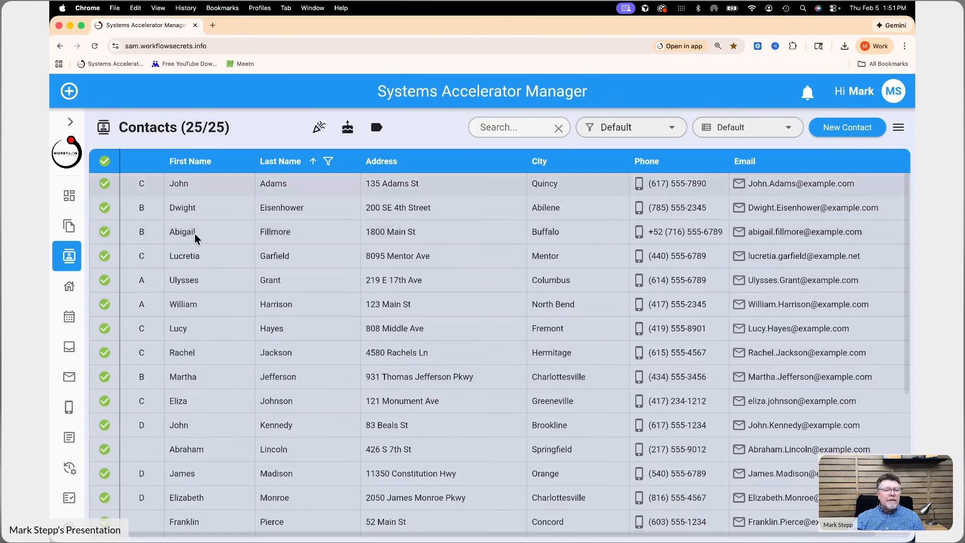
scroll(198, 211, right, 1)
scroll(198, 215, right, 1)
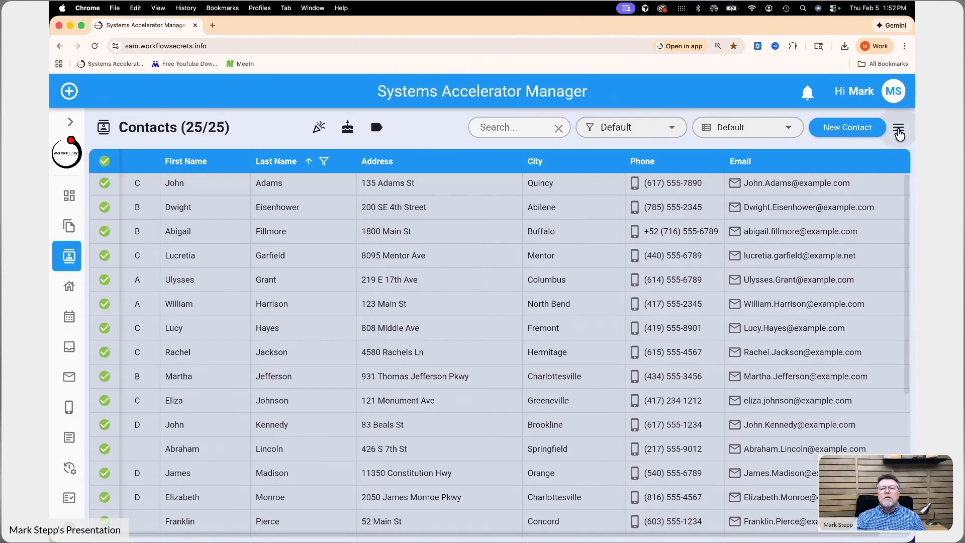
Configure a column sort of Last Name then First Name, both ascending, and apply it.
click(899, 131)
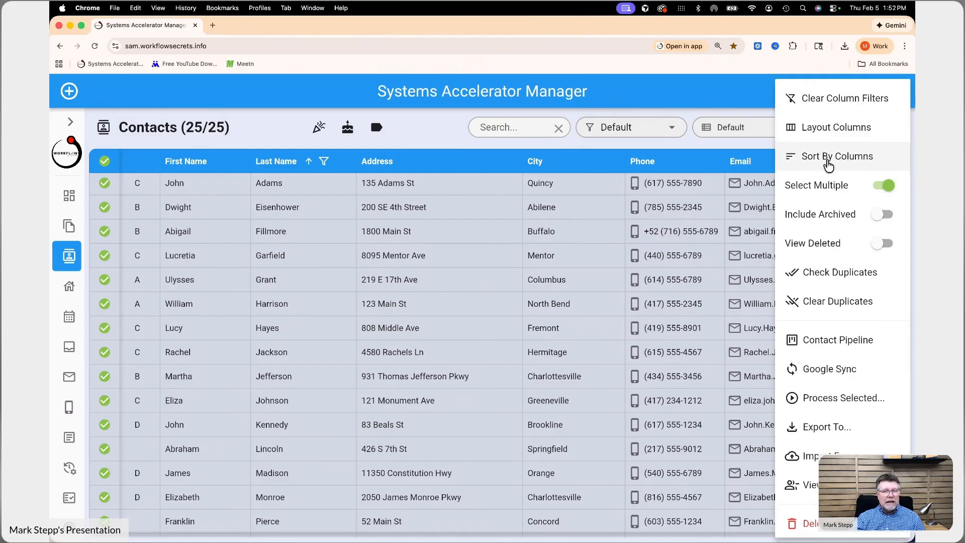
click(829, 159)
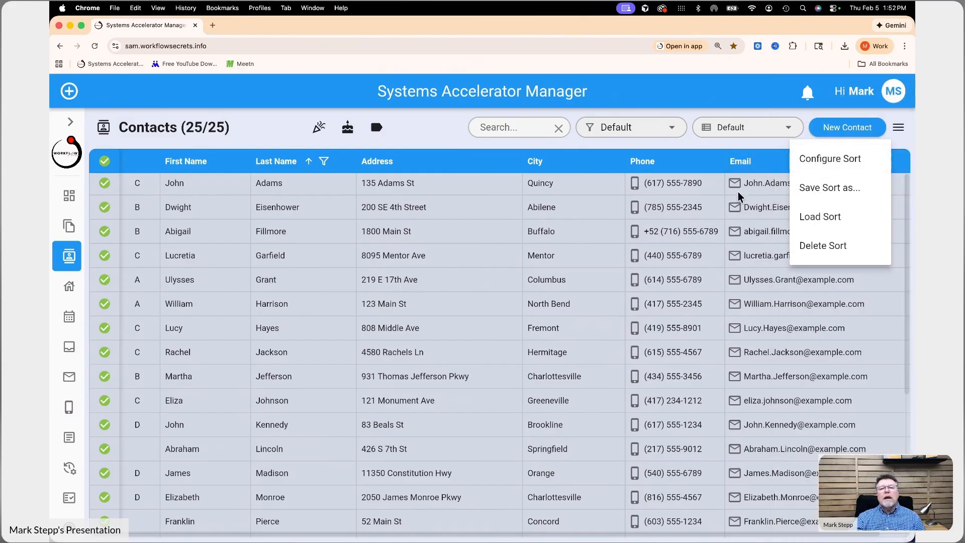
click(837, 166)
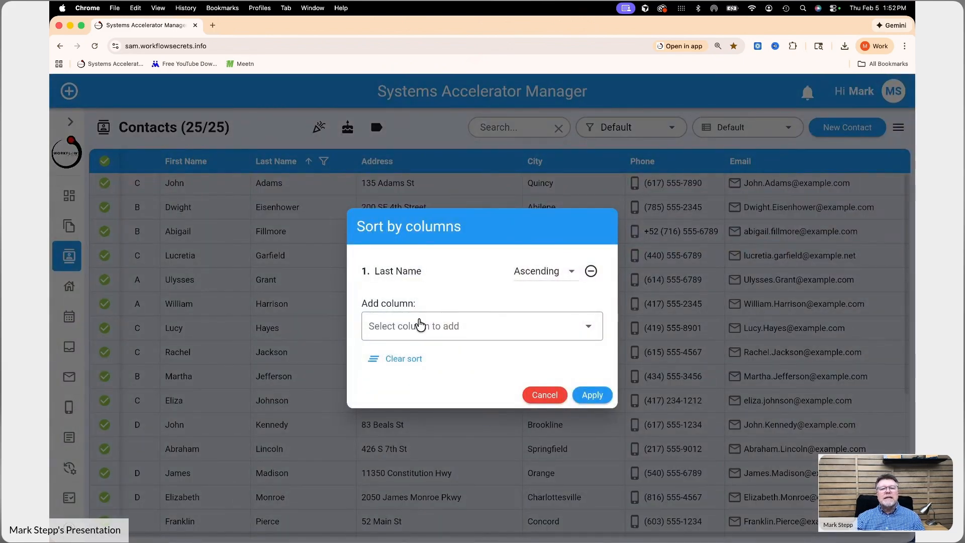
click(417, 328)
click(400, 360)
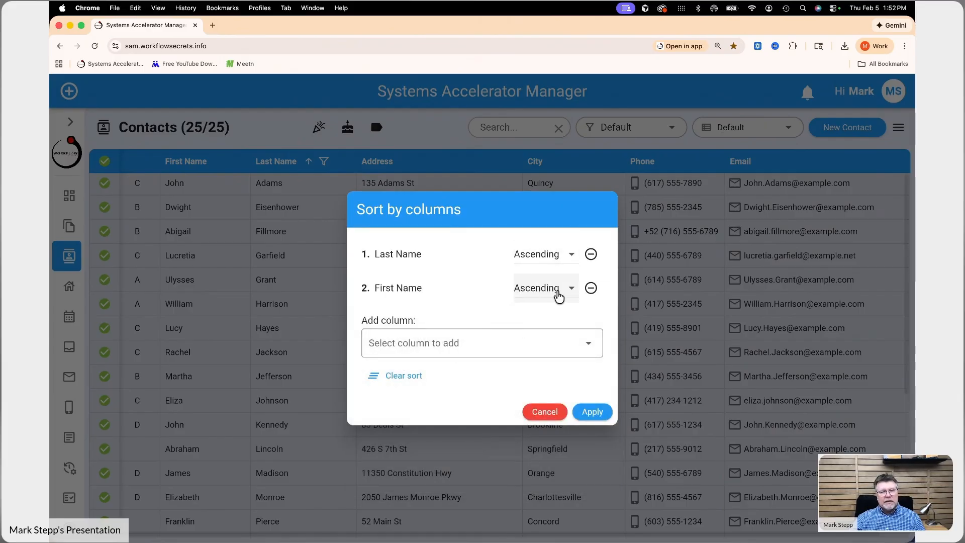
click(593, 412)
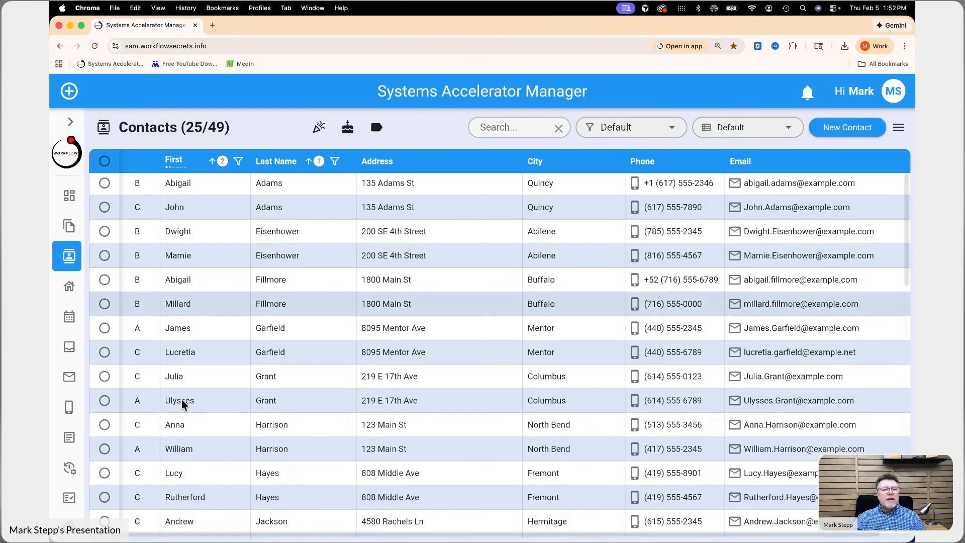
Open the contact list options menu.
scroll(284, 336, down, 10)
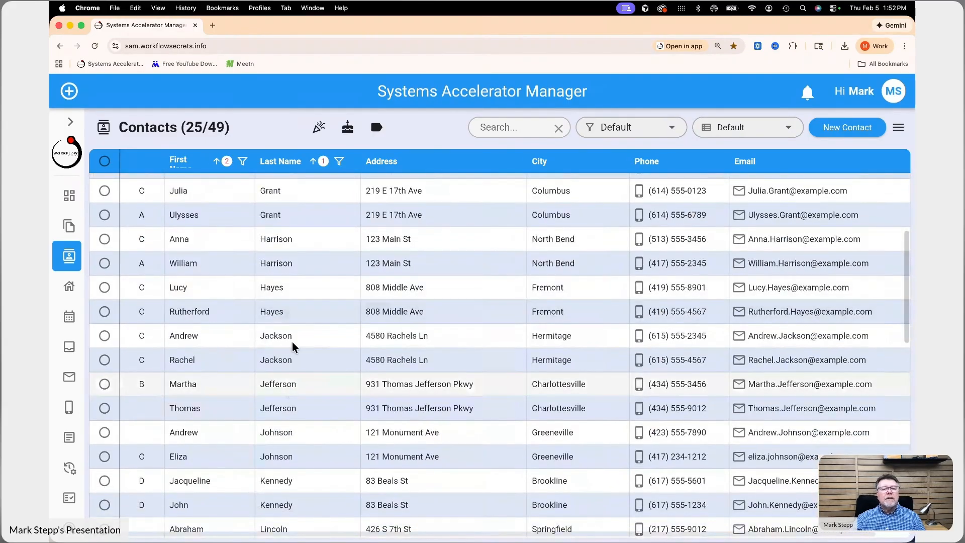
scroll(288, 350, down, 9)
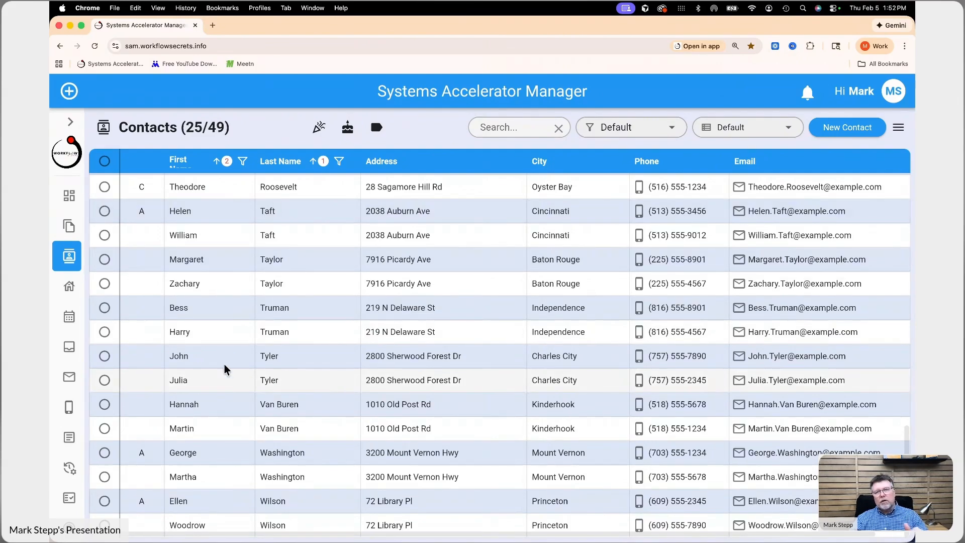
click(899, 130)
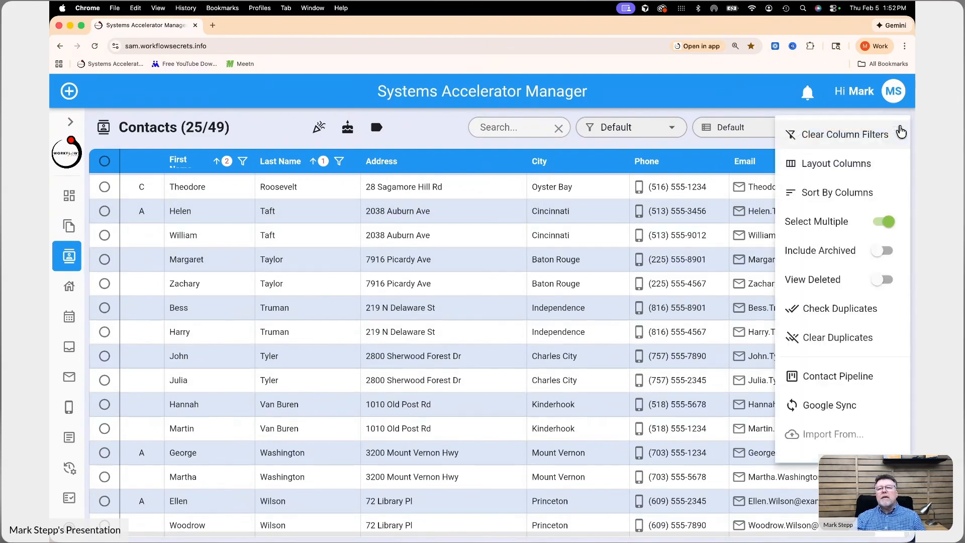